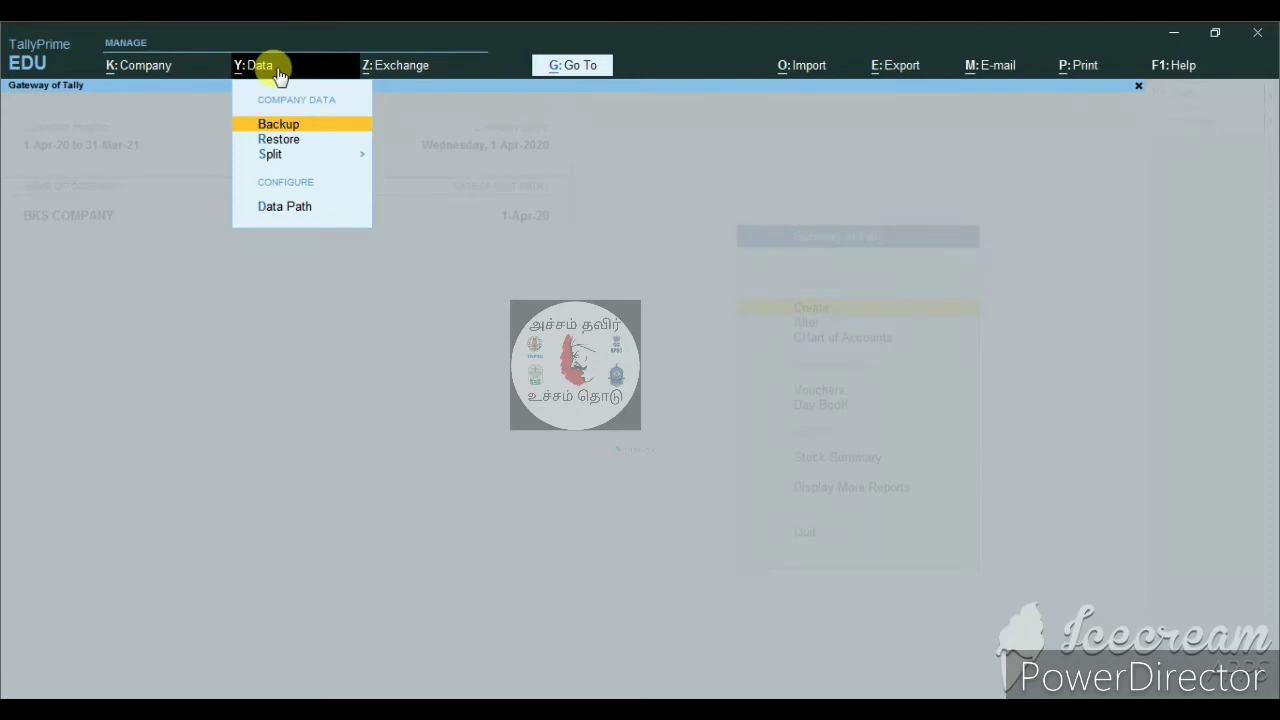
# - Review the data exchange options, the report list, the export, e-mail and print options, and the masters available for alteration
pyautogui.click(390, 71)
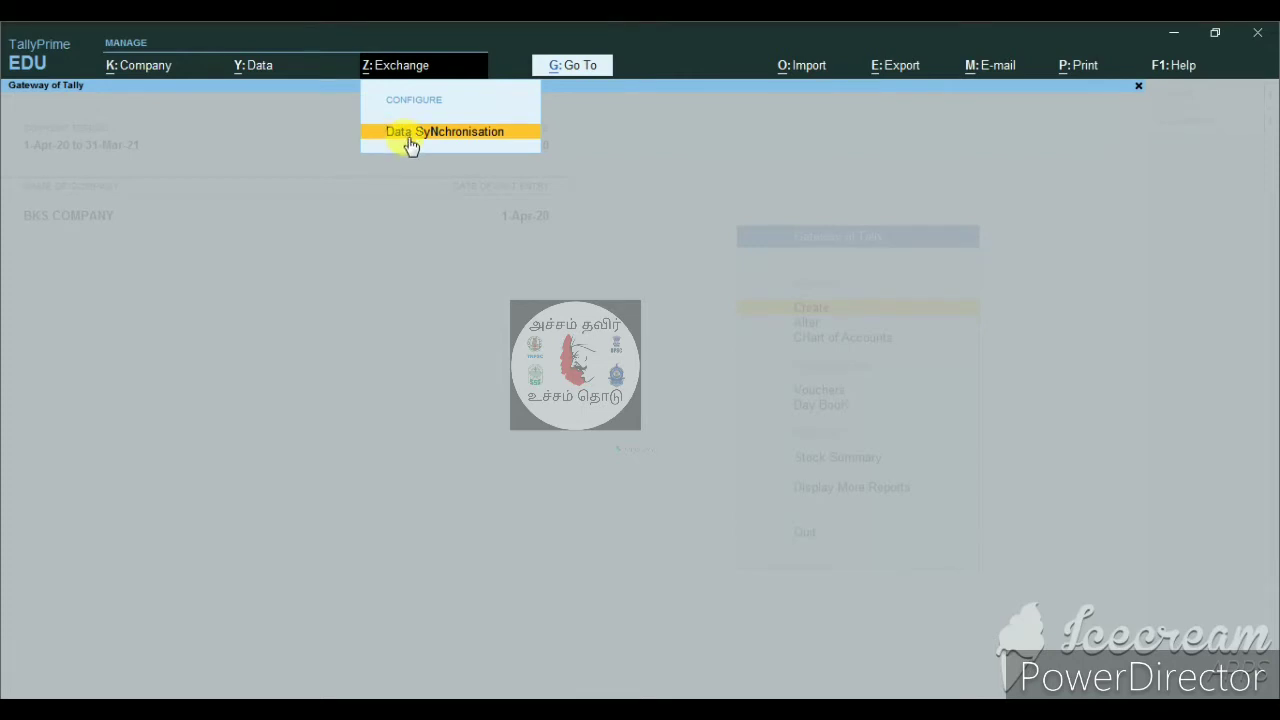
pyautogui.click(590, 106)
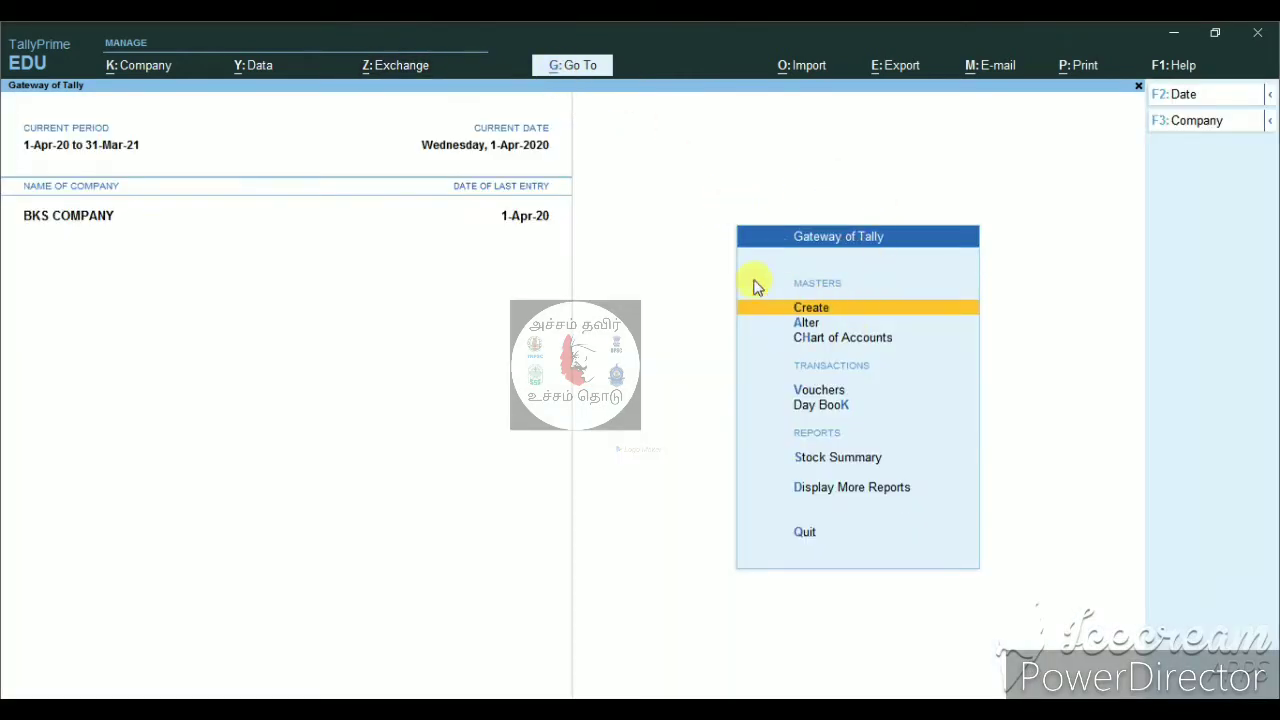
pyautogui.click(567, 66)
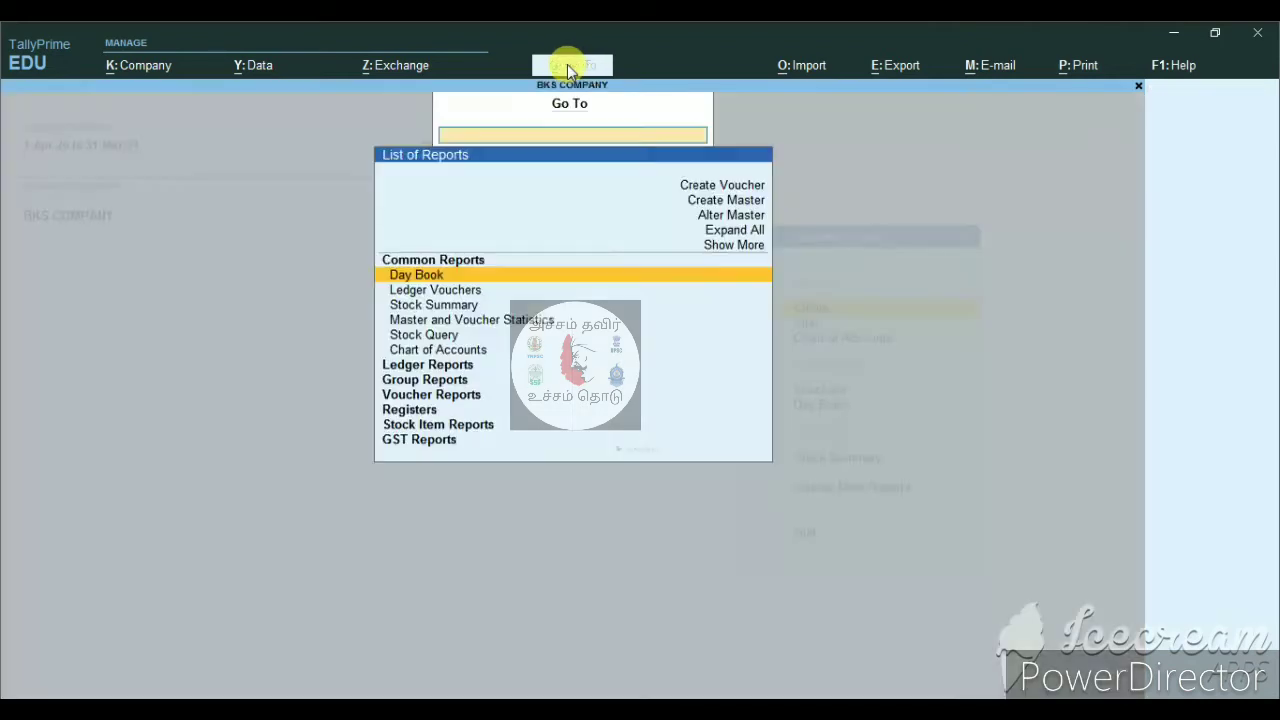
pyautogui.click(430, 695)
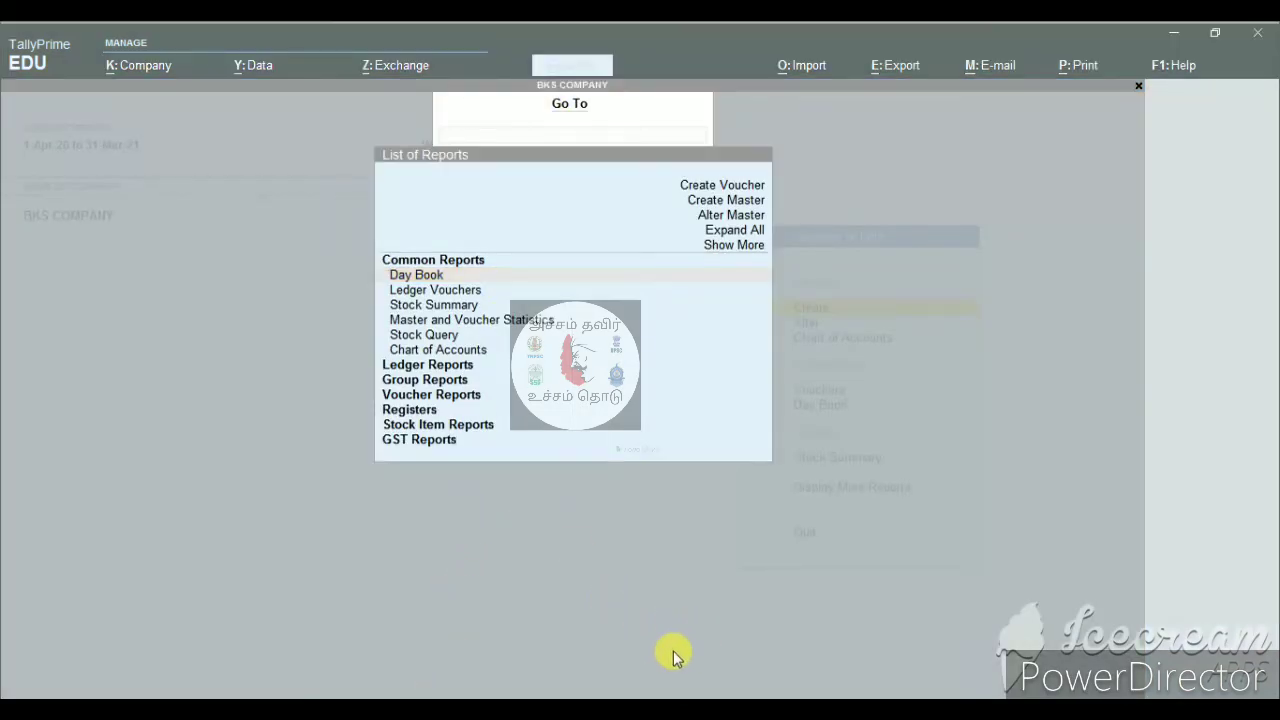
pyautogui.click(660, 558)
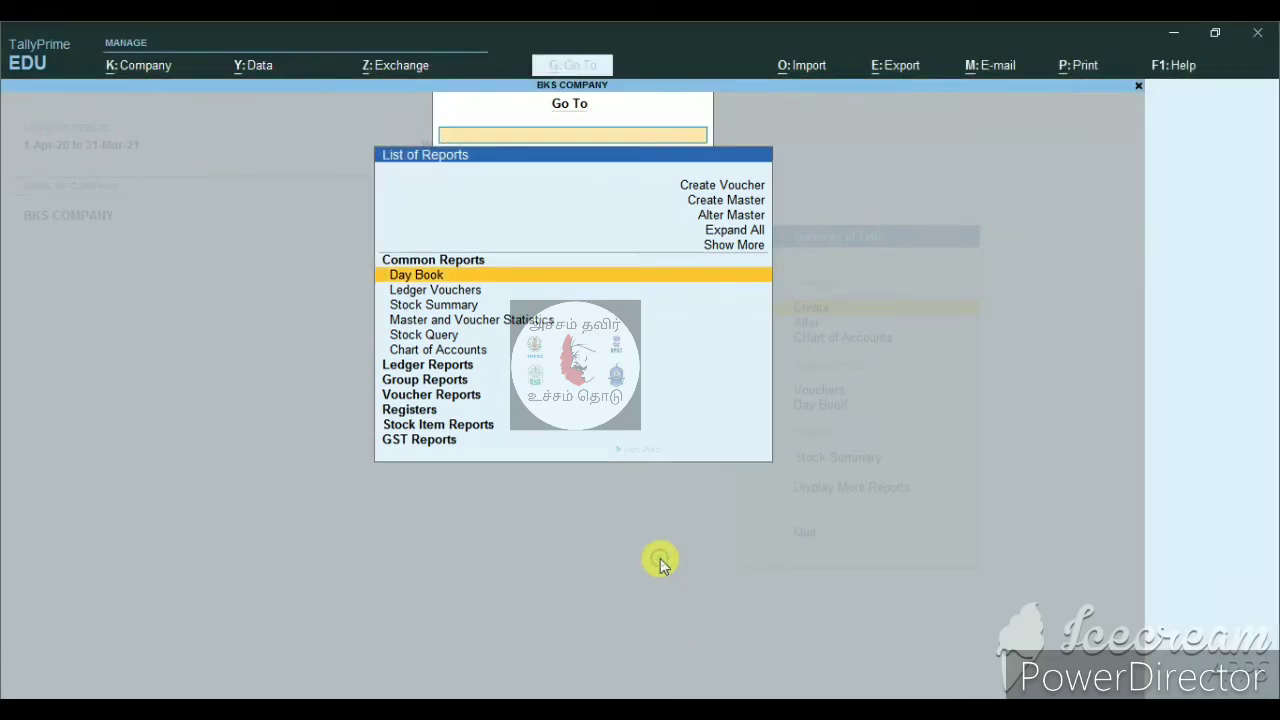
pyautogui.click(1181, 613)
pyautogui.click(1182, 614)
pyautogui.click(428, 366)
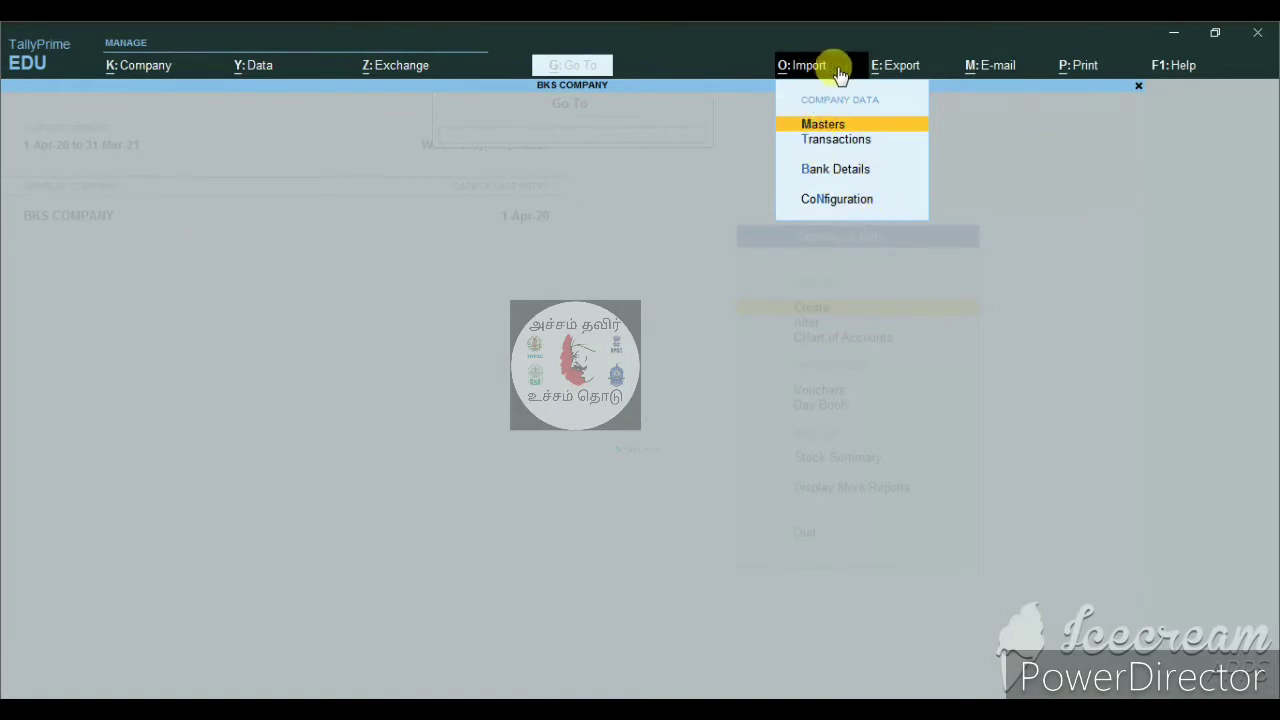
pyautogui.click(895, 68)
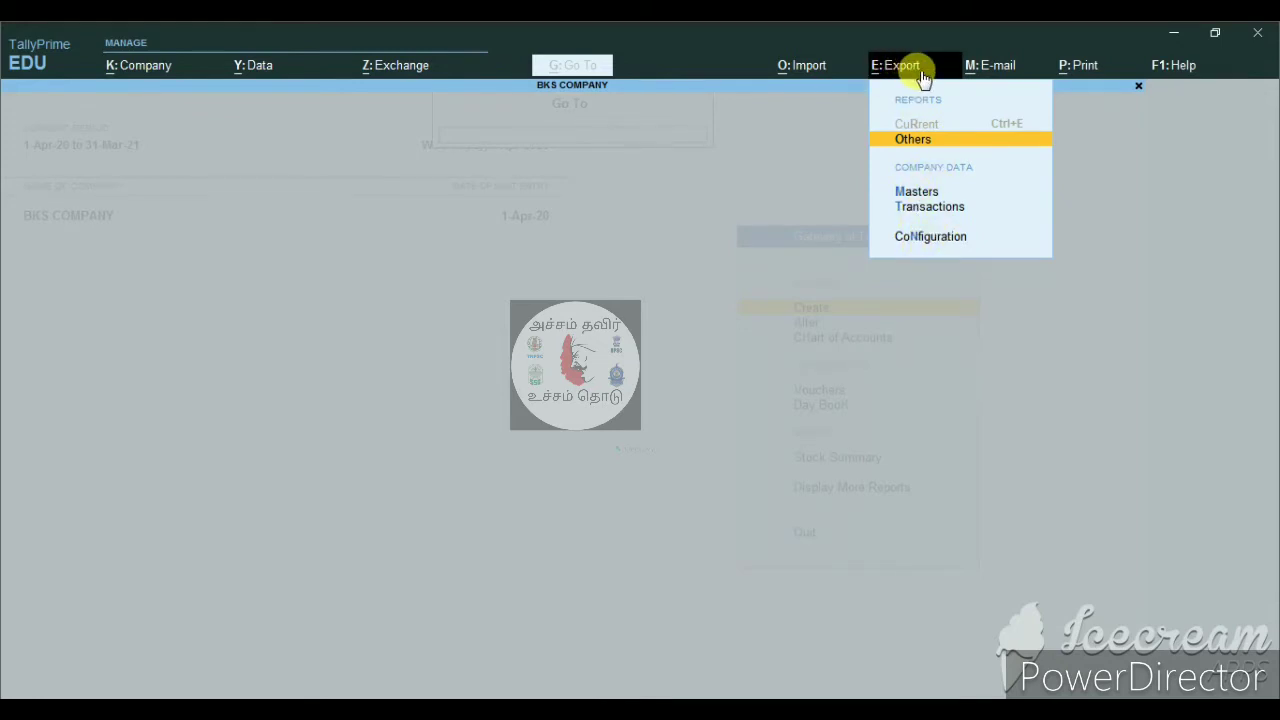
pyautogui.click(985, 75)
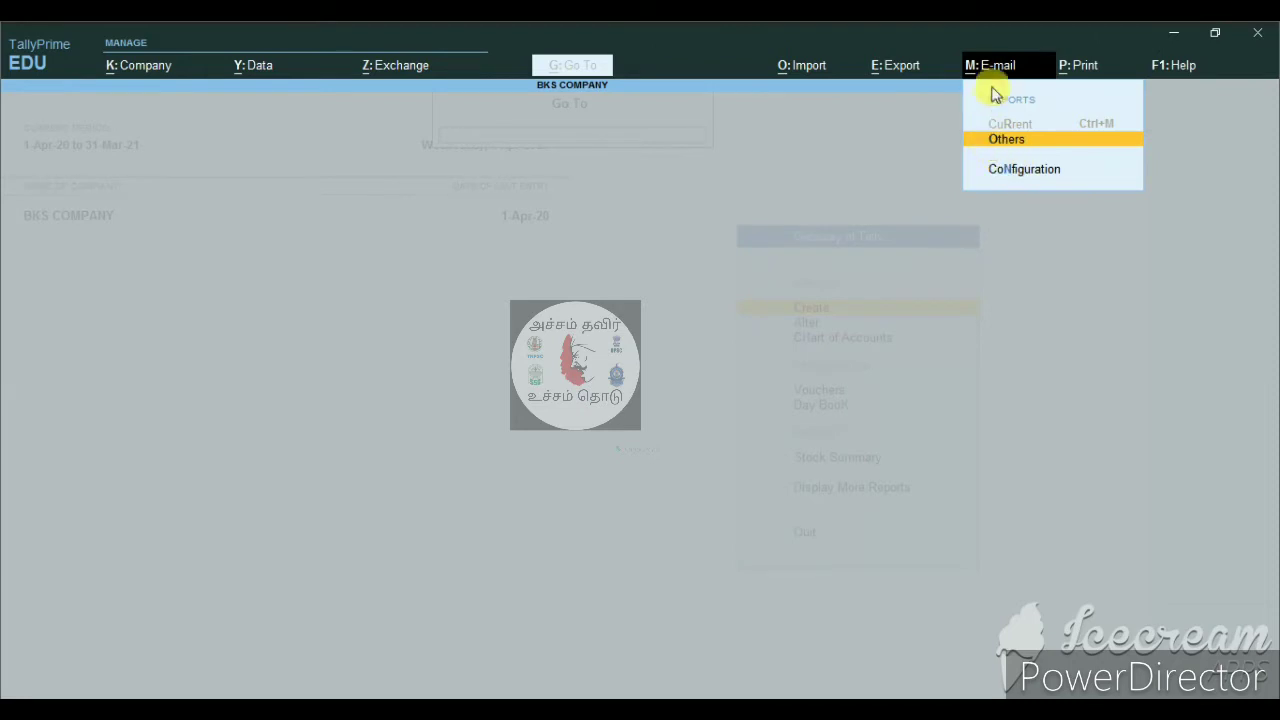
pyautogui.click(1078, 72)
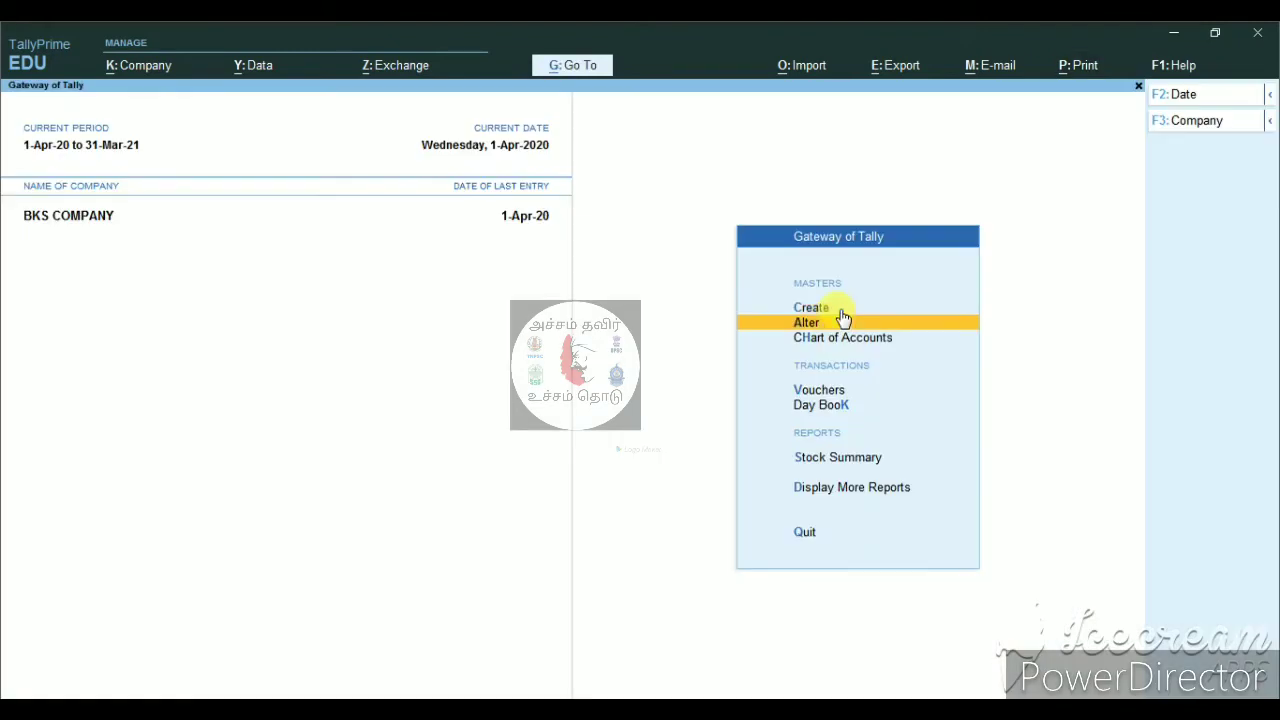
pyautogui.click(840, 314)
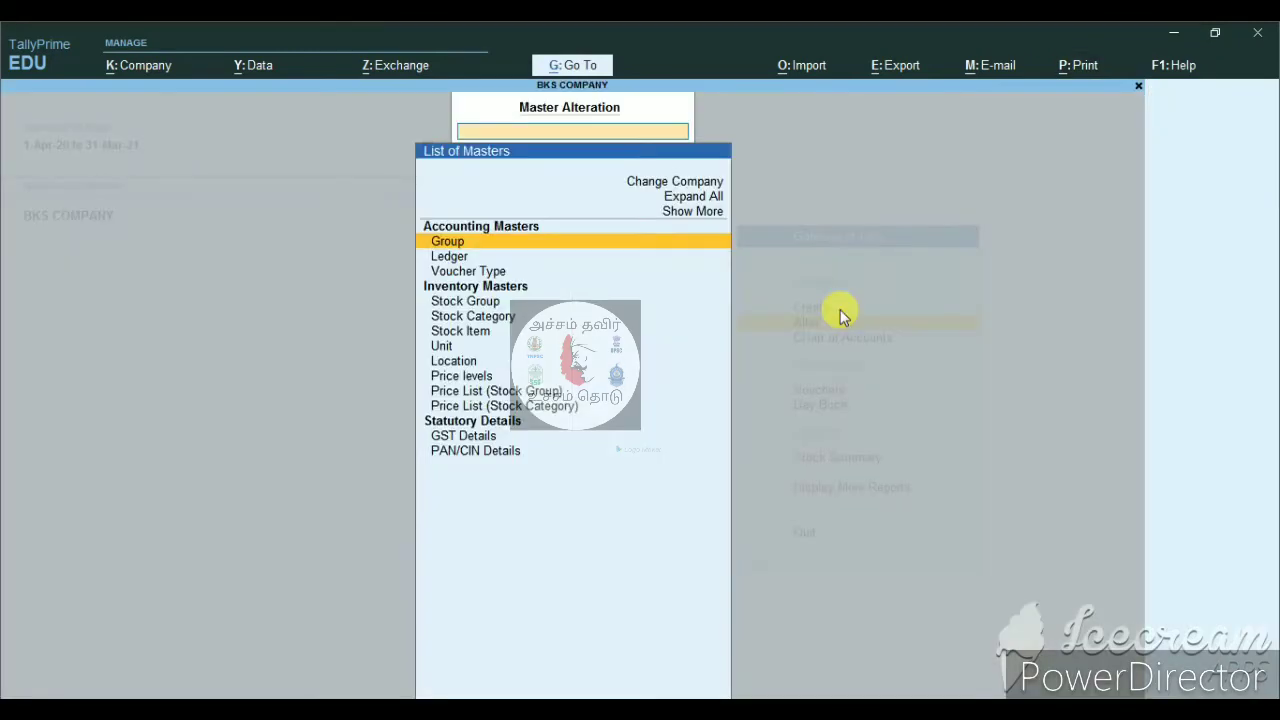
pyautogui.press('Escape')
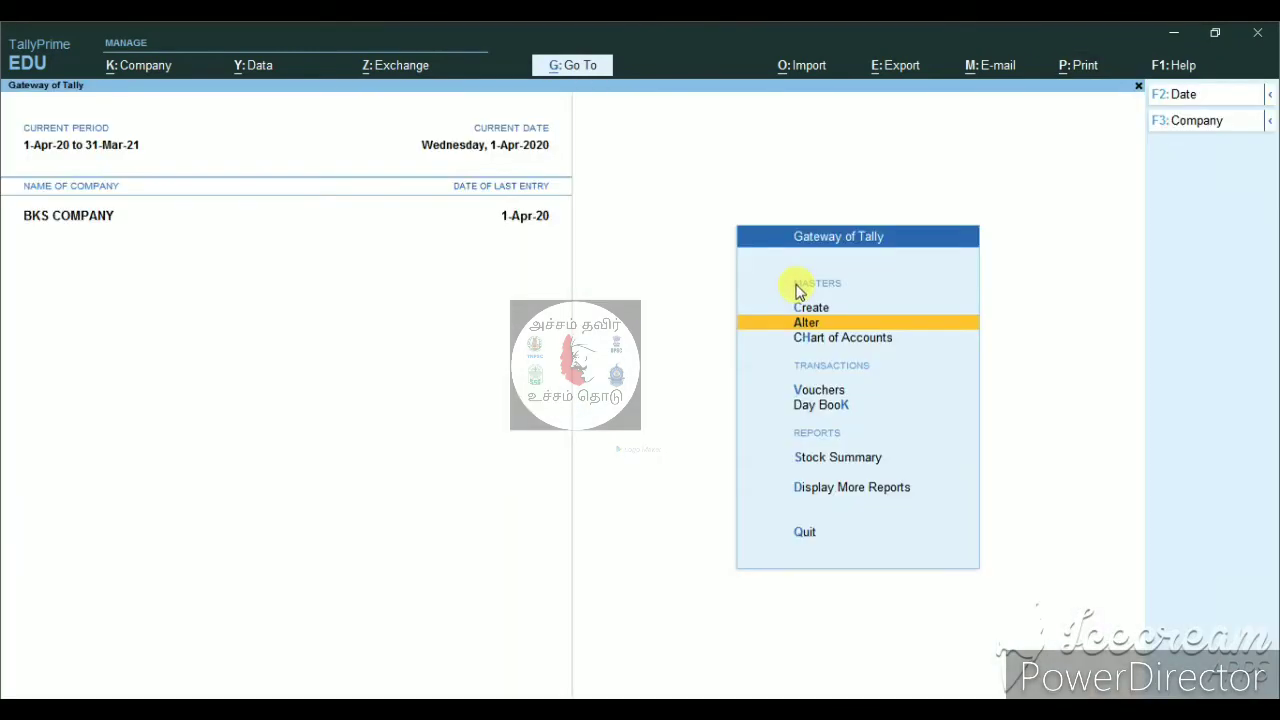
# - Open voucher creation from the transactions section of the Gateway of Tally
pyautogui.press('Down')
pyautogui.press('Down')
pyautogui.press('Down')
pyautogui.press('Down')
pyautogui.press('Down')
pyautogui.press('Down')
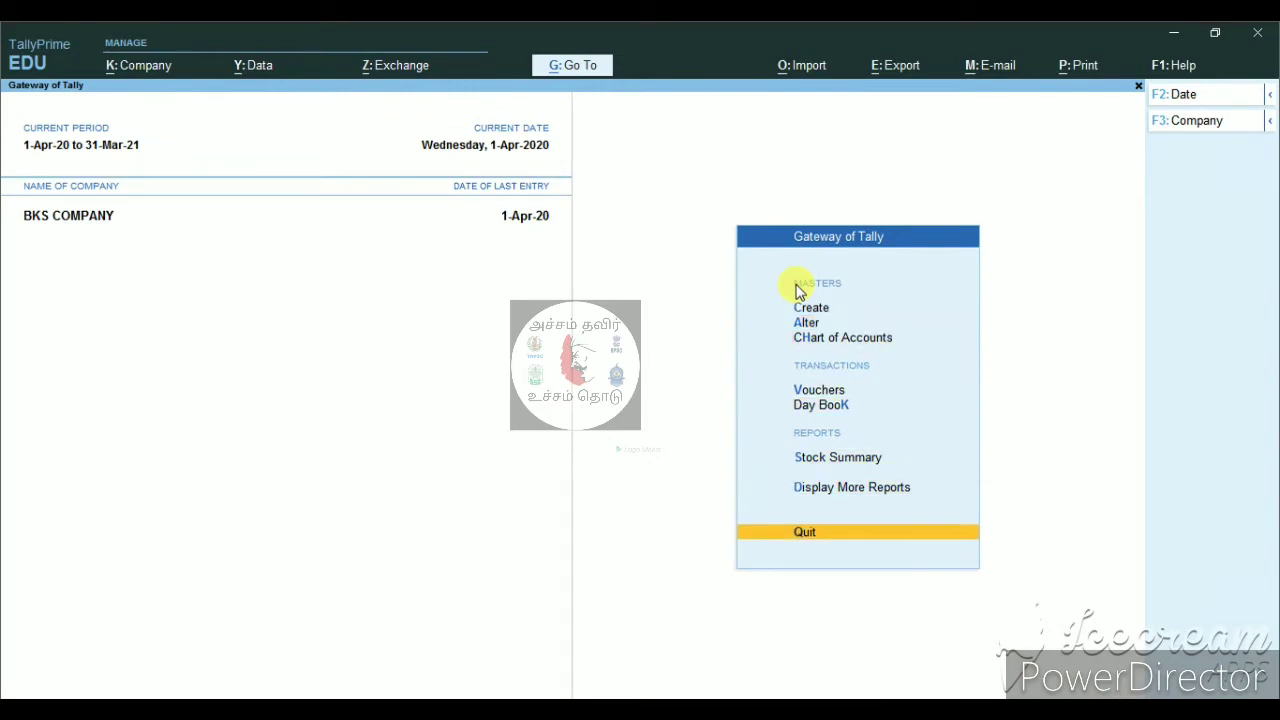
pyautogui.press('Up')
pyautogui.press('Up')
pyautogui.press('Up')
pyautogui.press('Up')
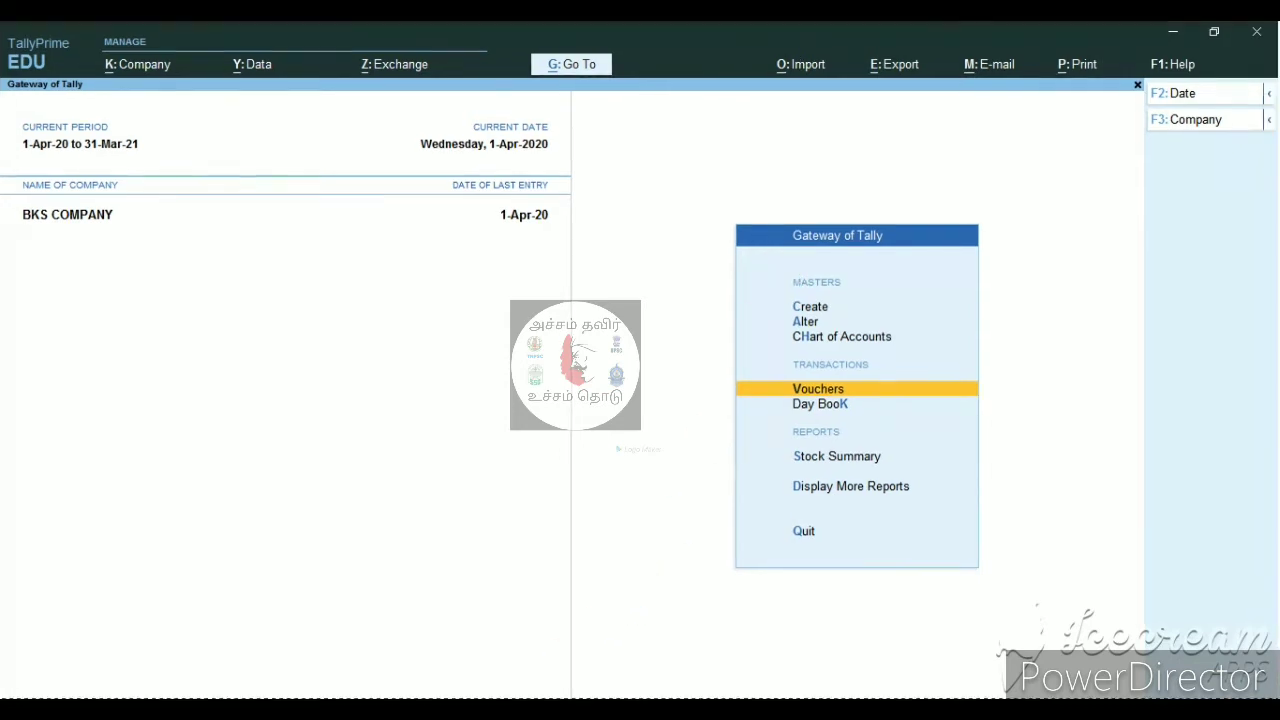
pyautogui.press('Return')
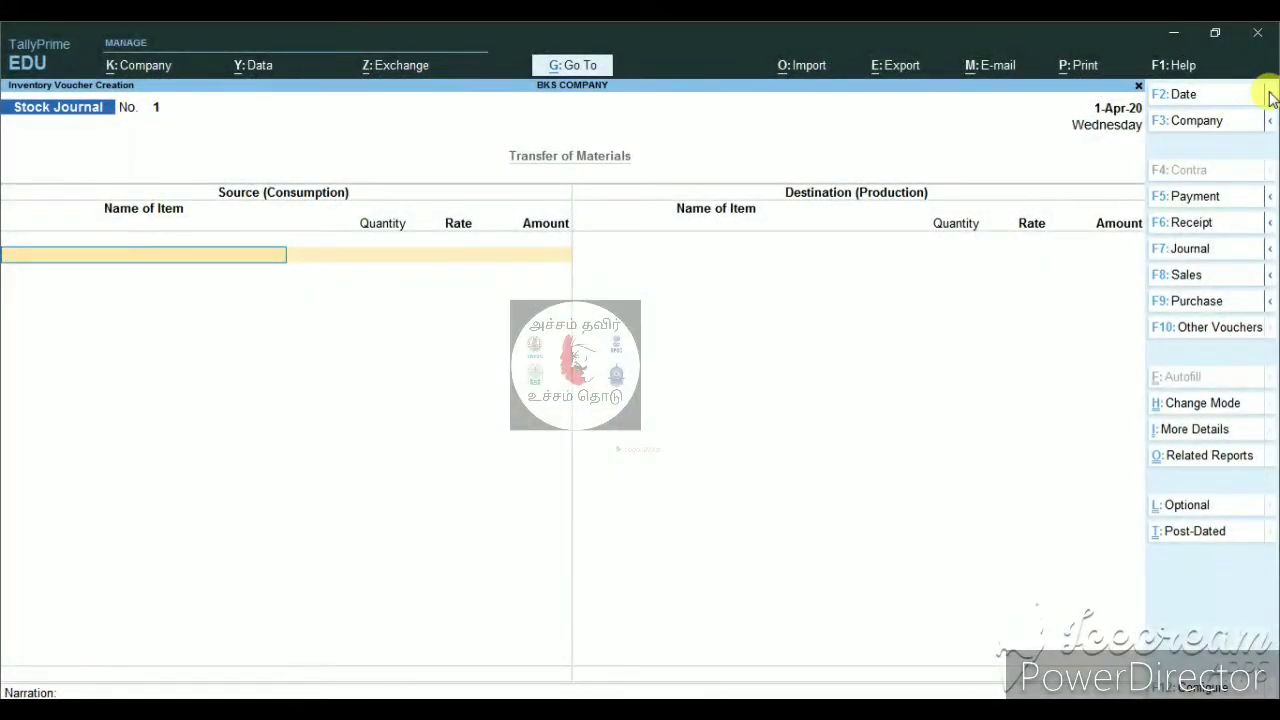
# - Examine the alternative commands grouped under Date, Company, Payment, Receipt, Journal, Sales and Purchase on the voucher screen
pyautogui.click(1270, 97)
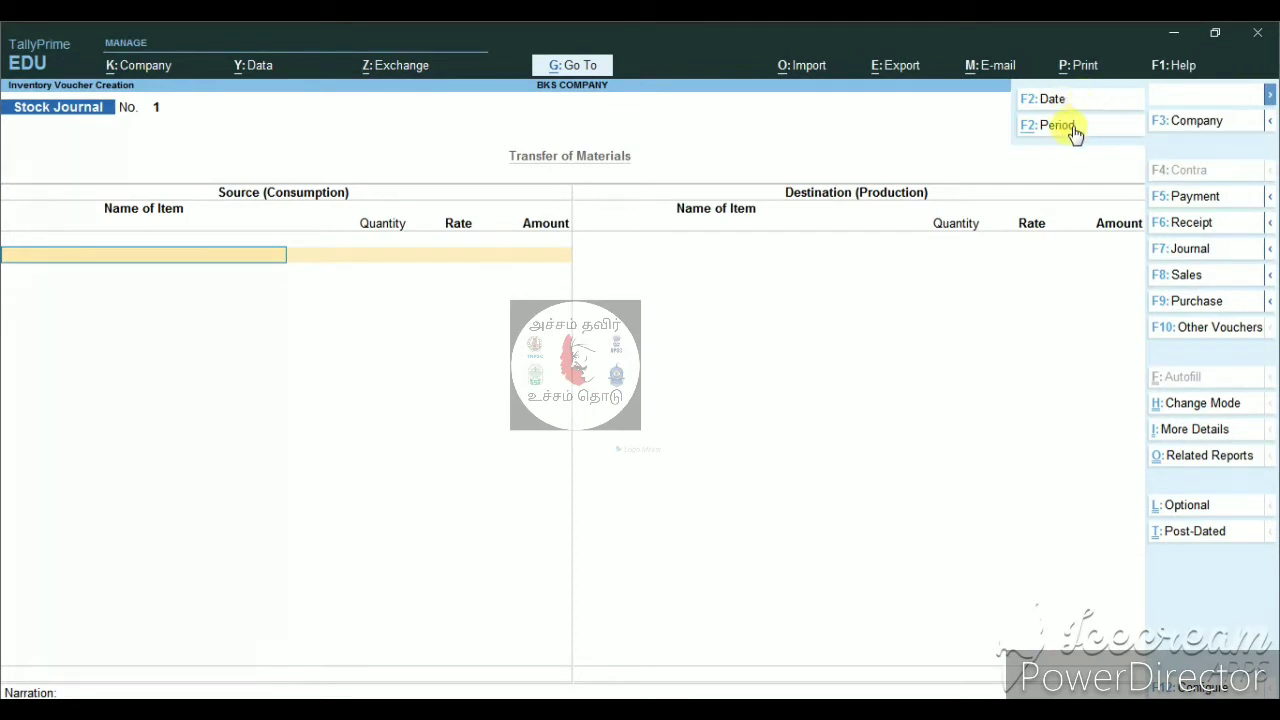
pyautogui.click(1271, 124)
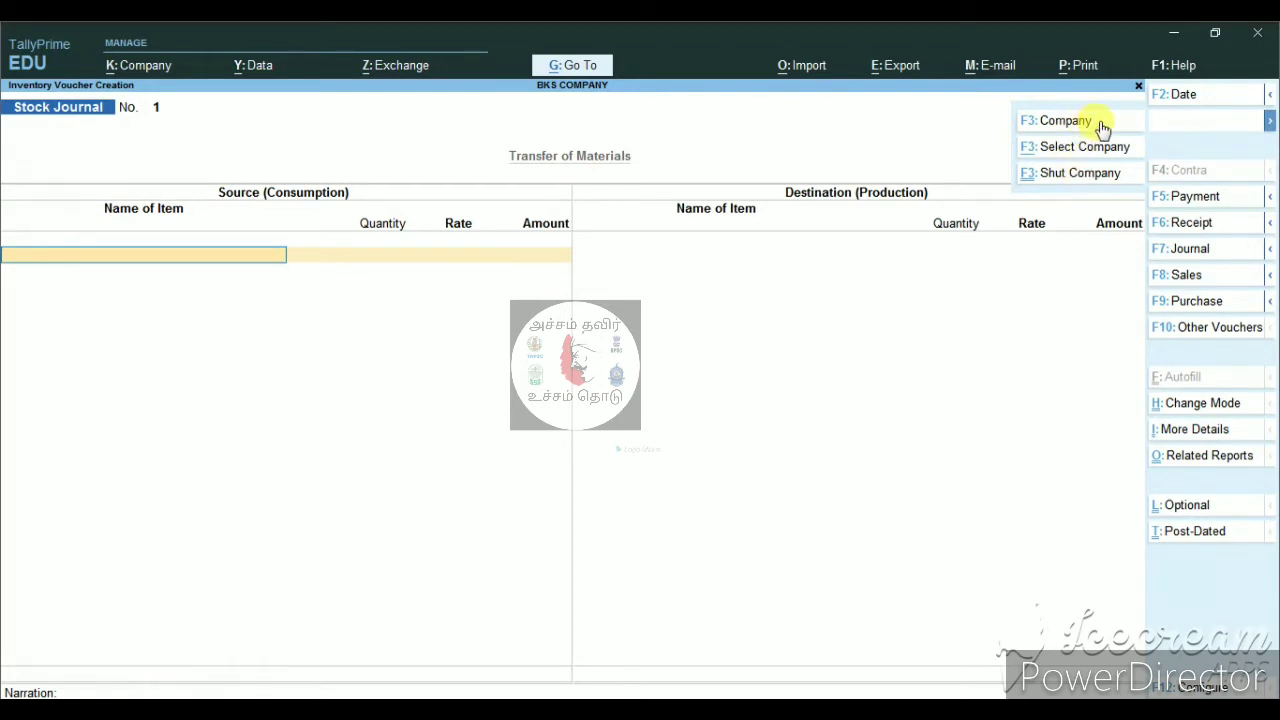
pyautogui.click(1270, 197)
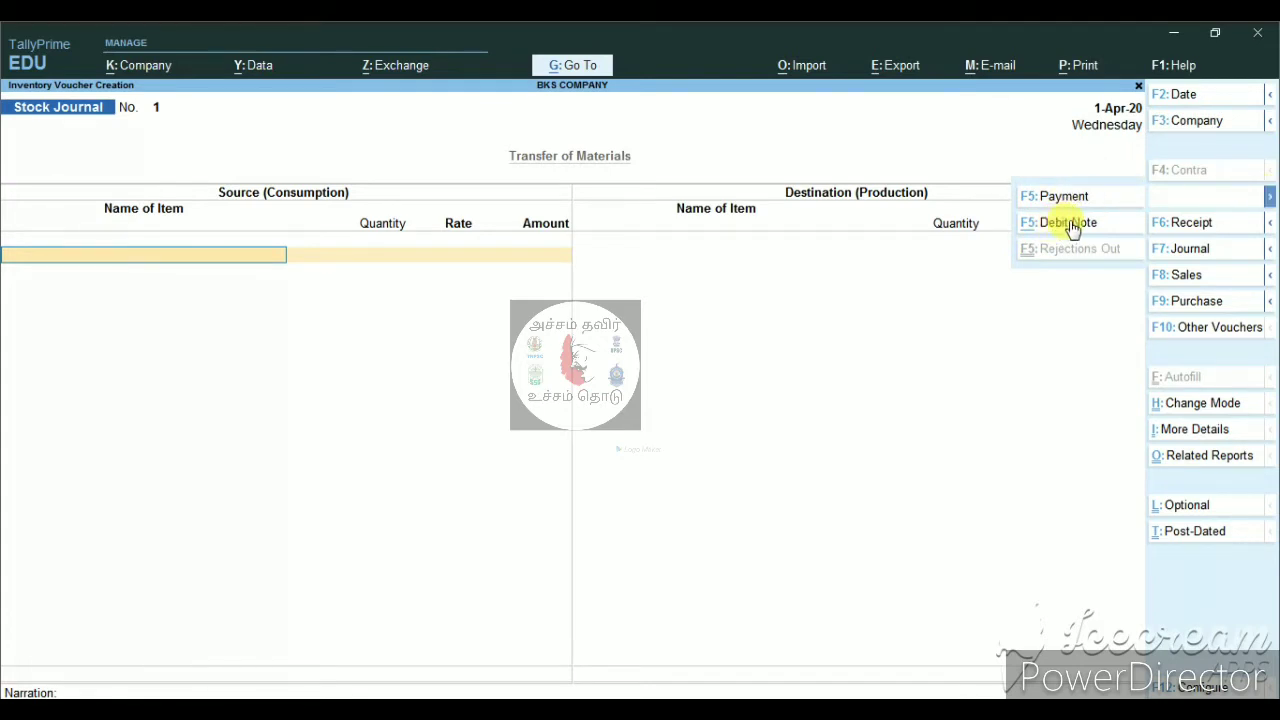
pyautogui.click(1268, 222)
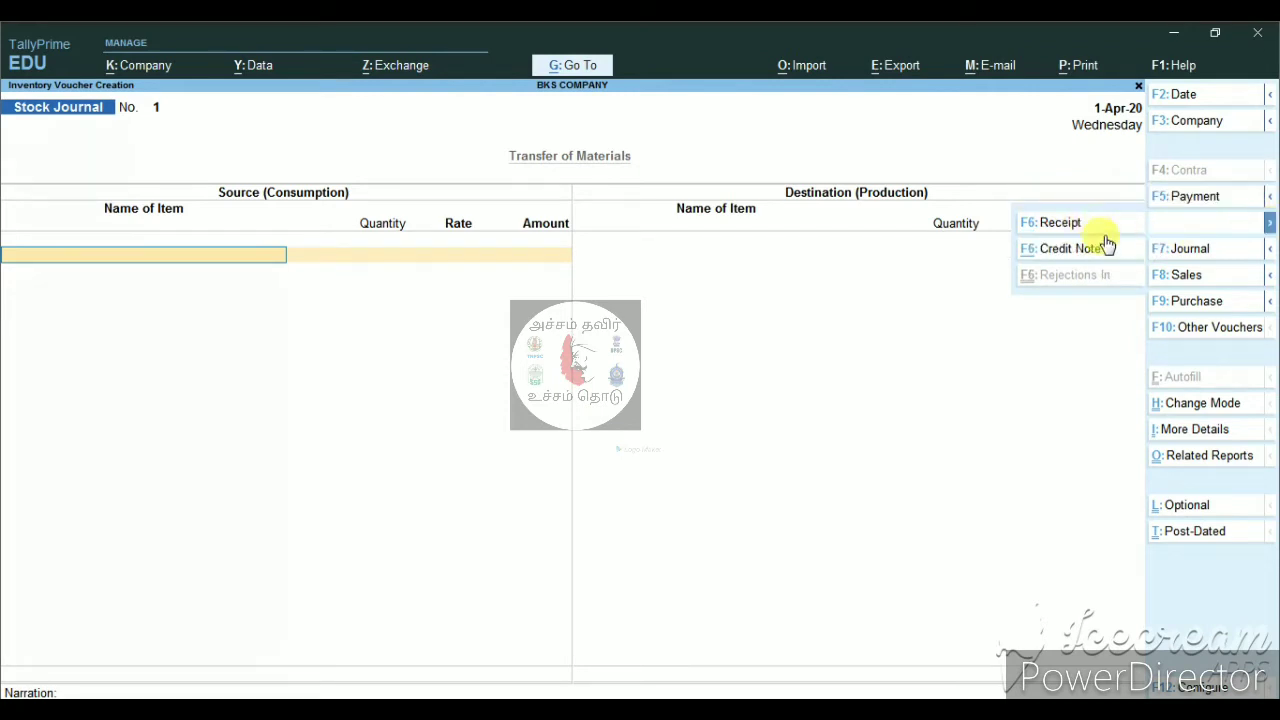
pyautogui.click(1268, 248)
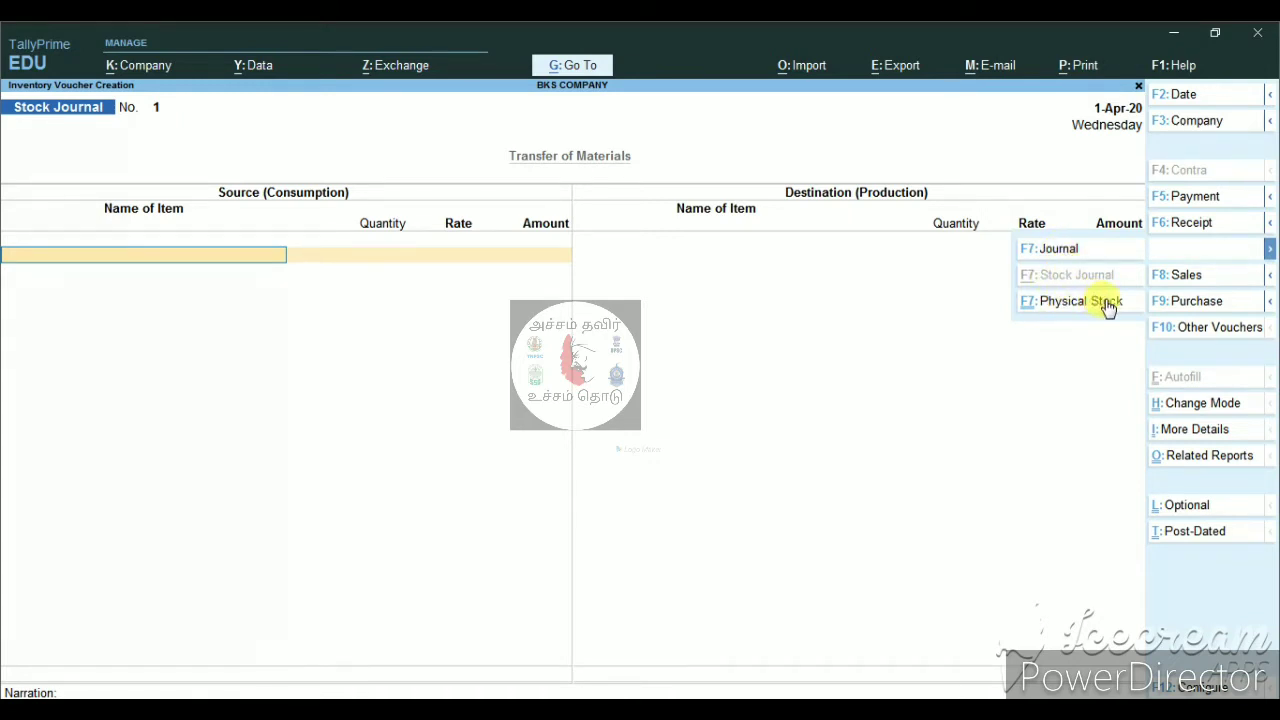
pyautogui.click(1268, 276)
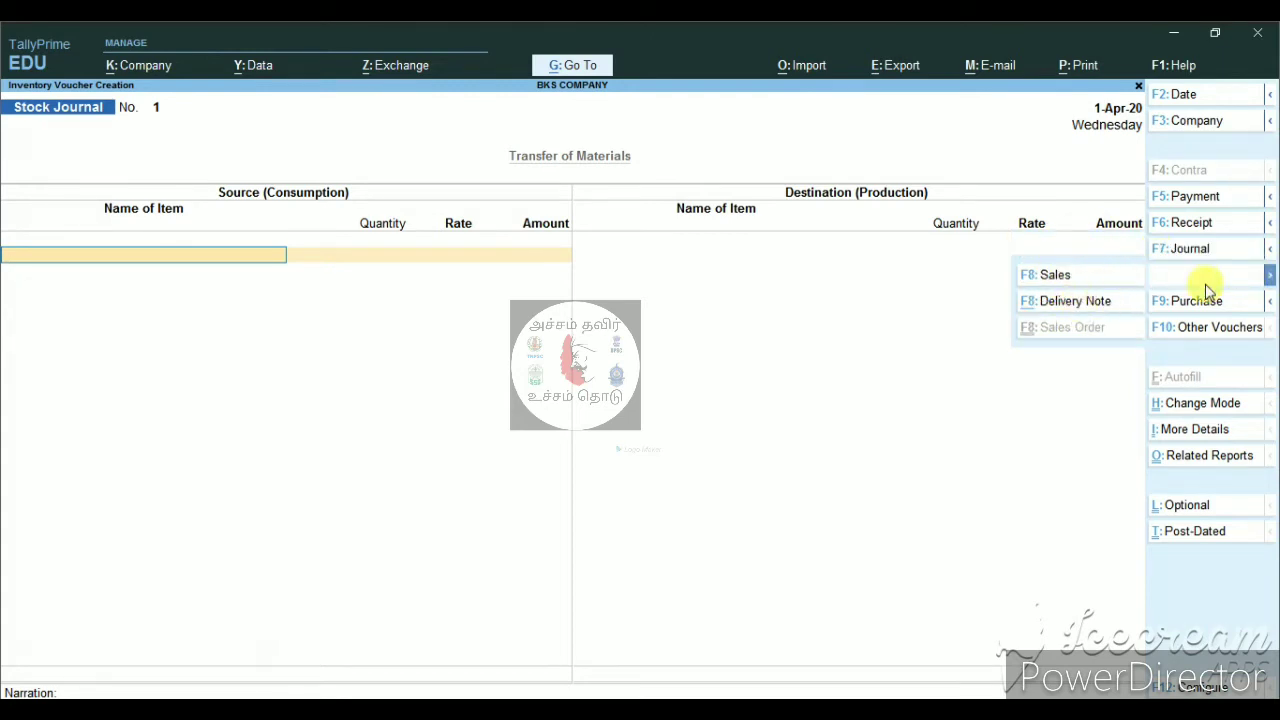
pyautogui.click(1269, 302)
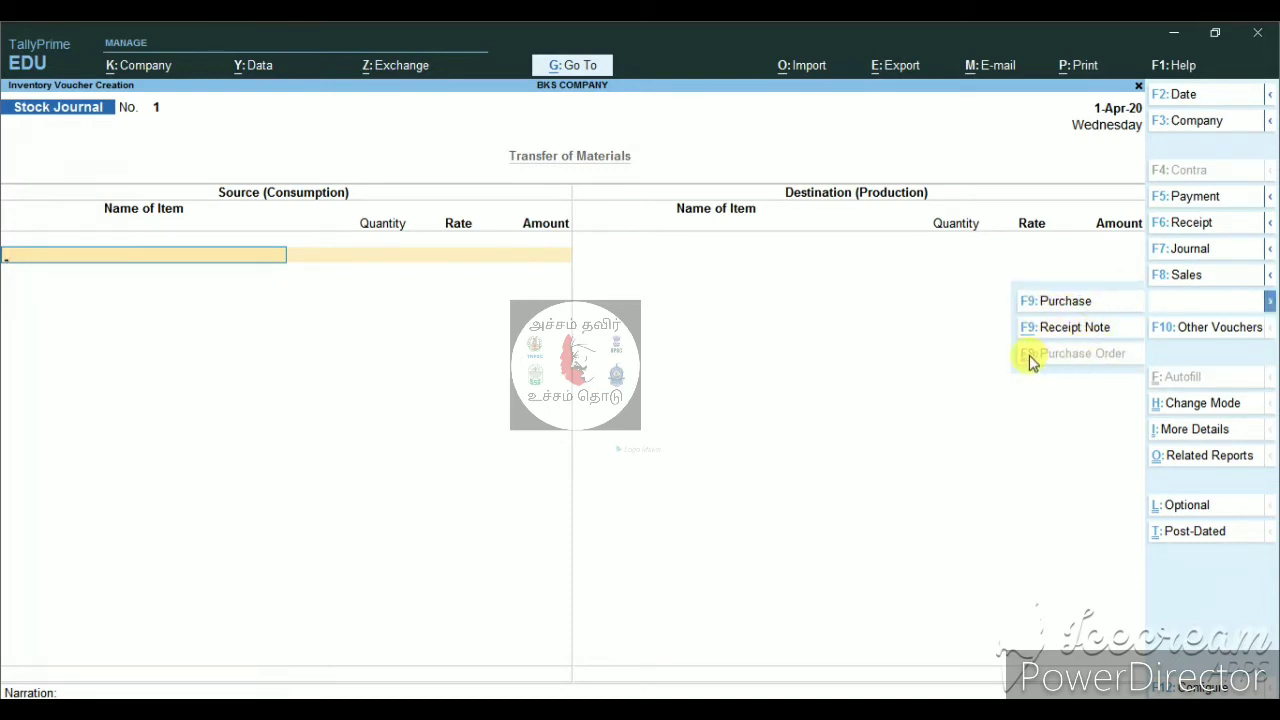
# - View the list of accounting and inventory voucher types without changing the current Stock Journal type
pyautogui.click(1245, 335)
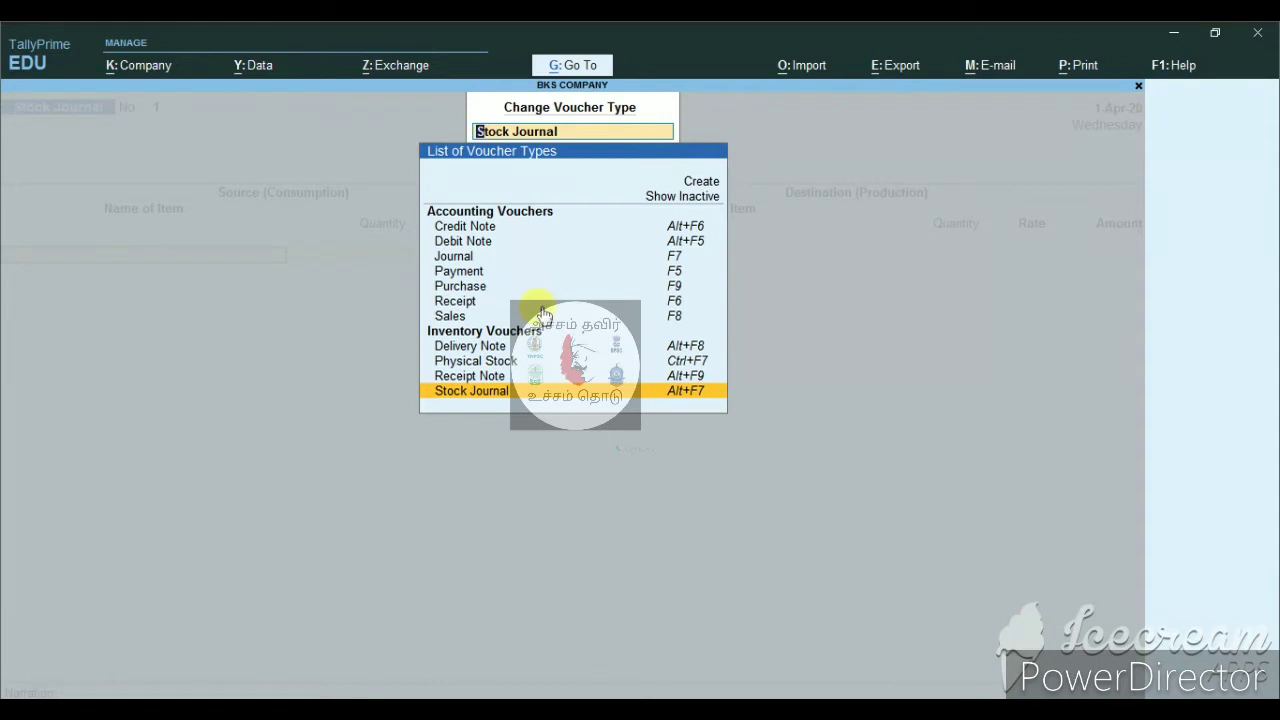
pyautogui.press('BackSpace')
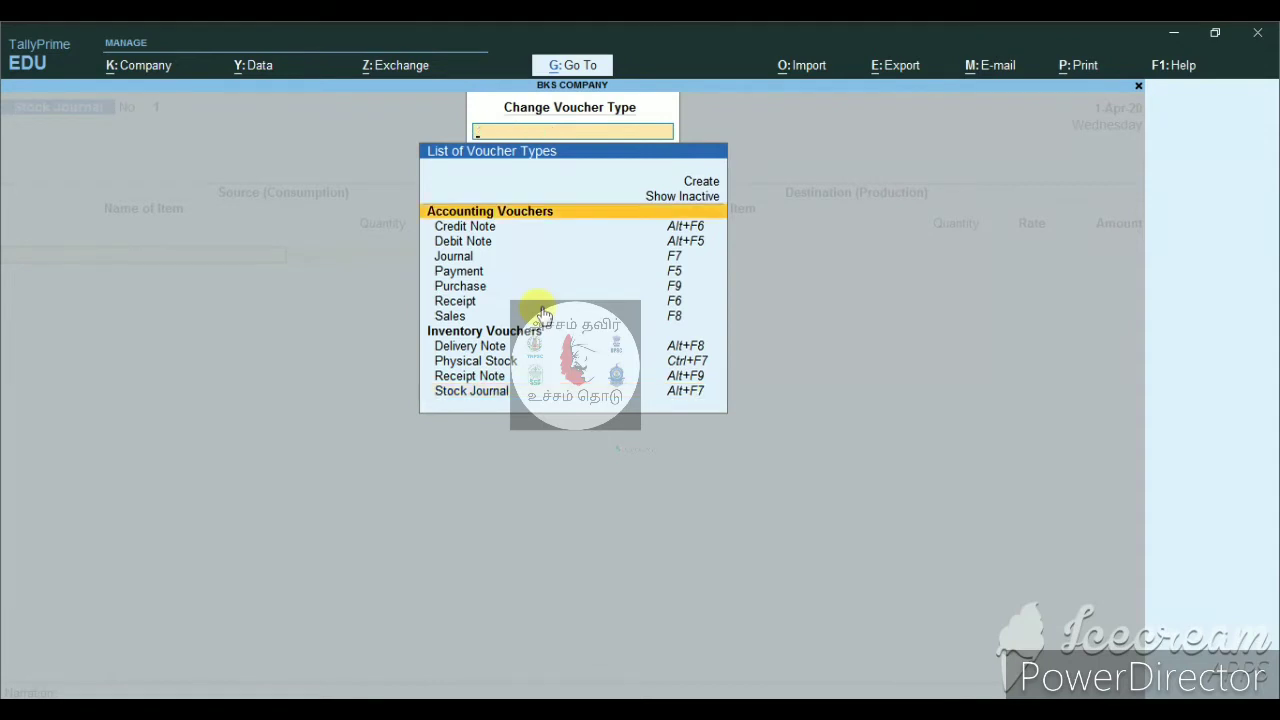
pyautogui.press('Escape')
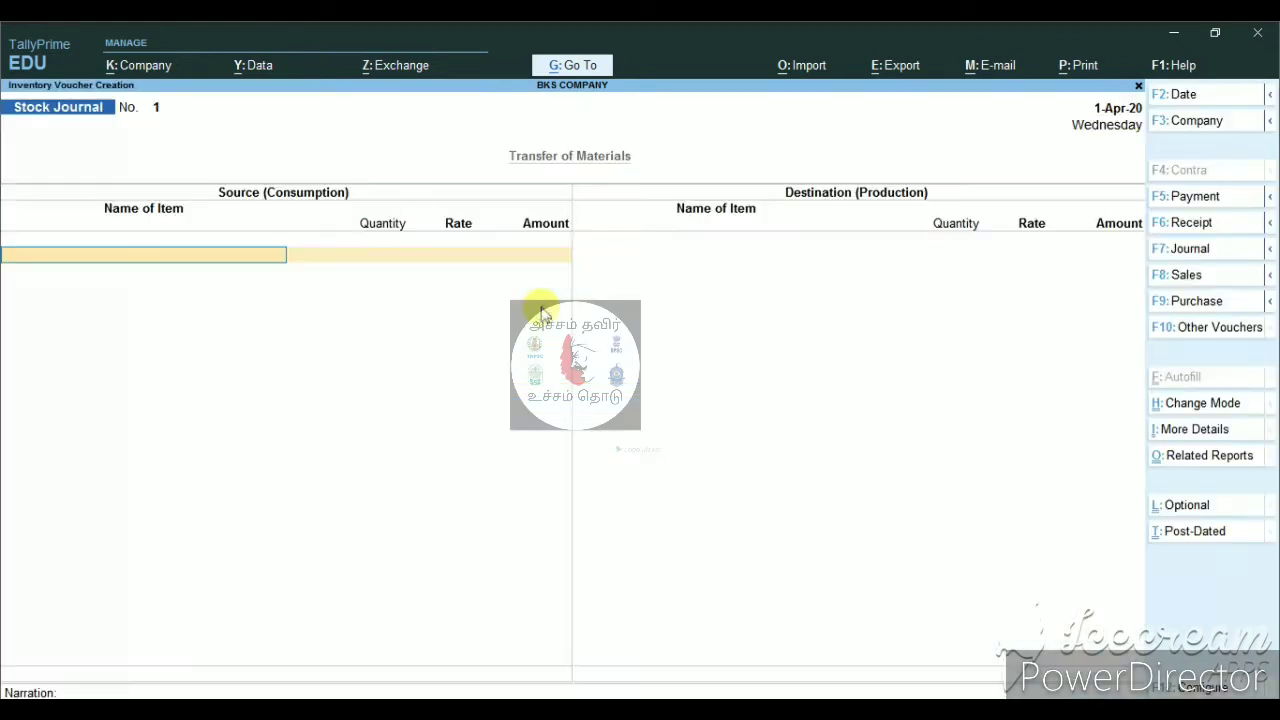
# - Check which additional details and related reports are available for the stock journal voucher
pyautogui.click(1210, 438)
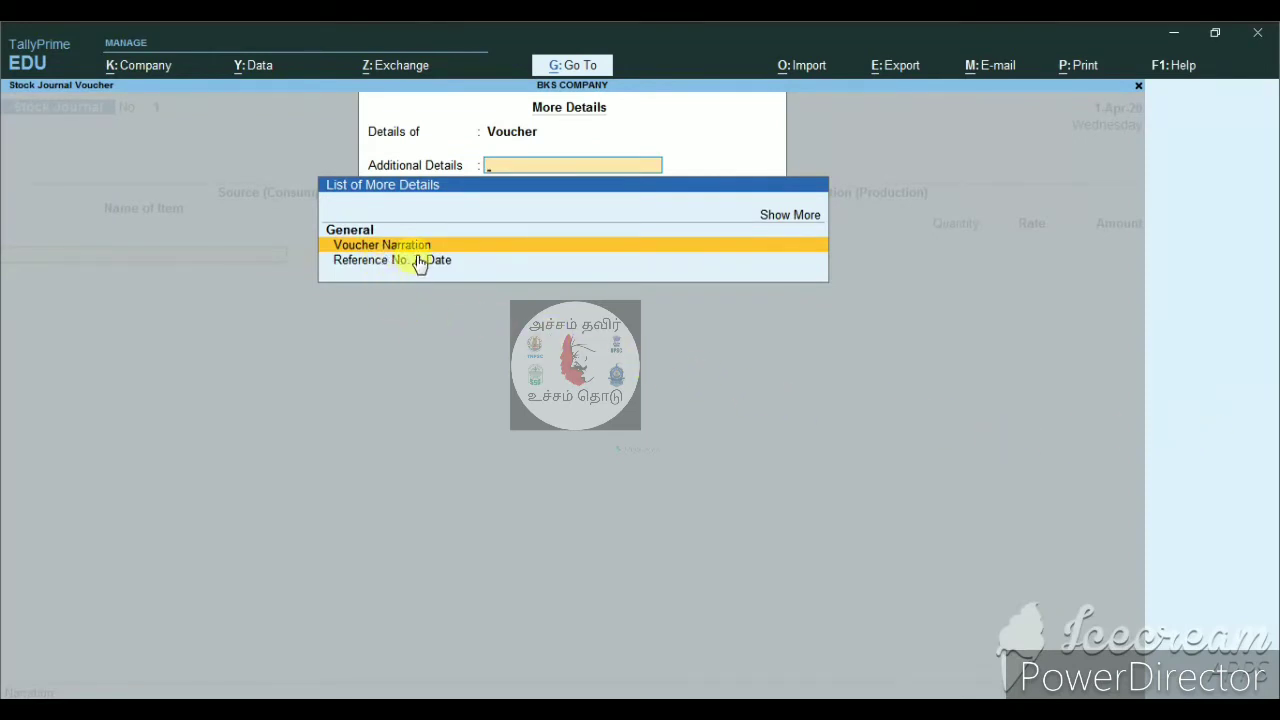
pyautogui.press('Escape')
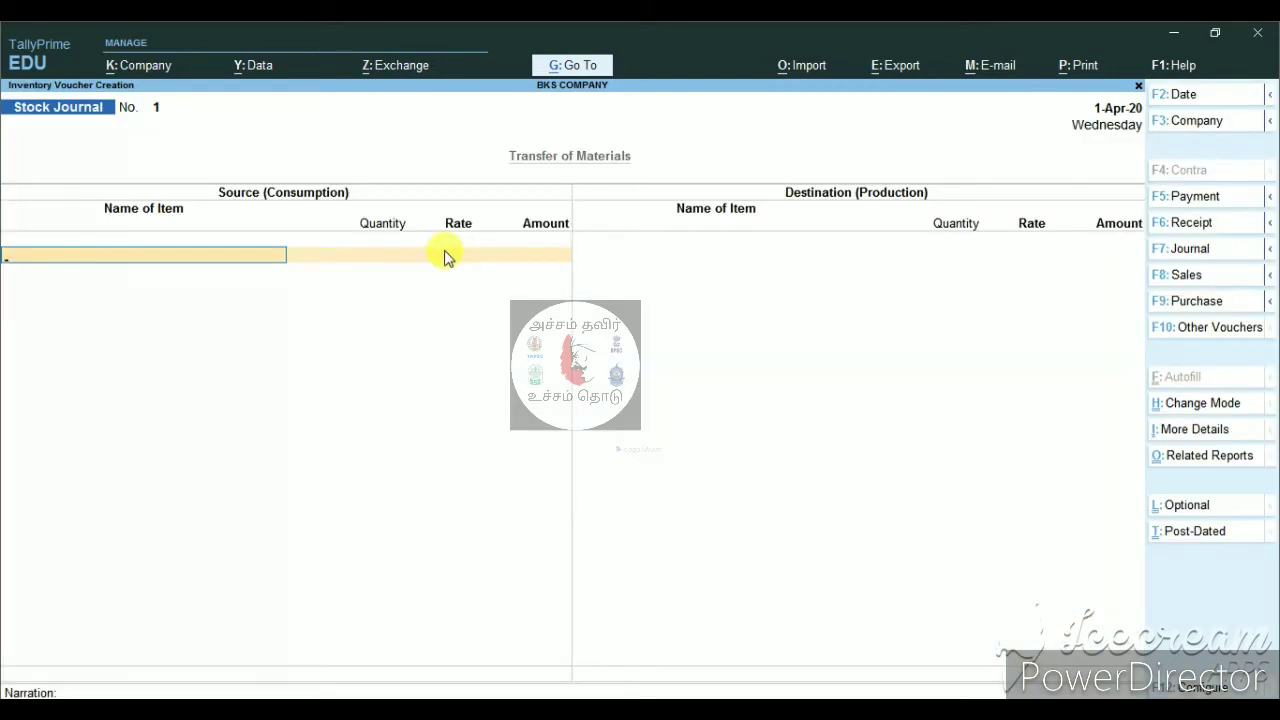
pyautogui.click(1210, 456)
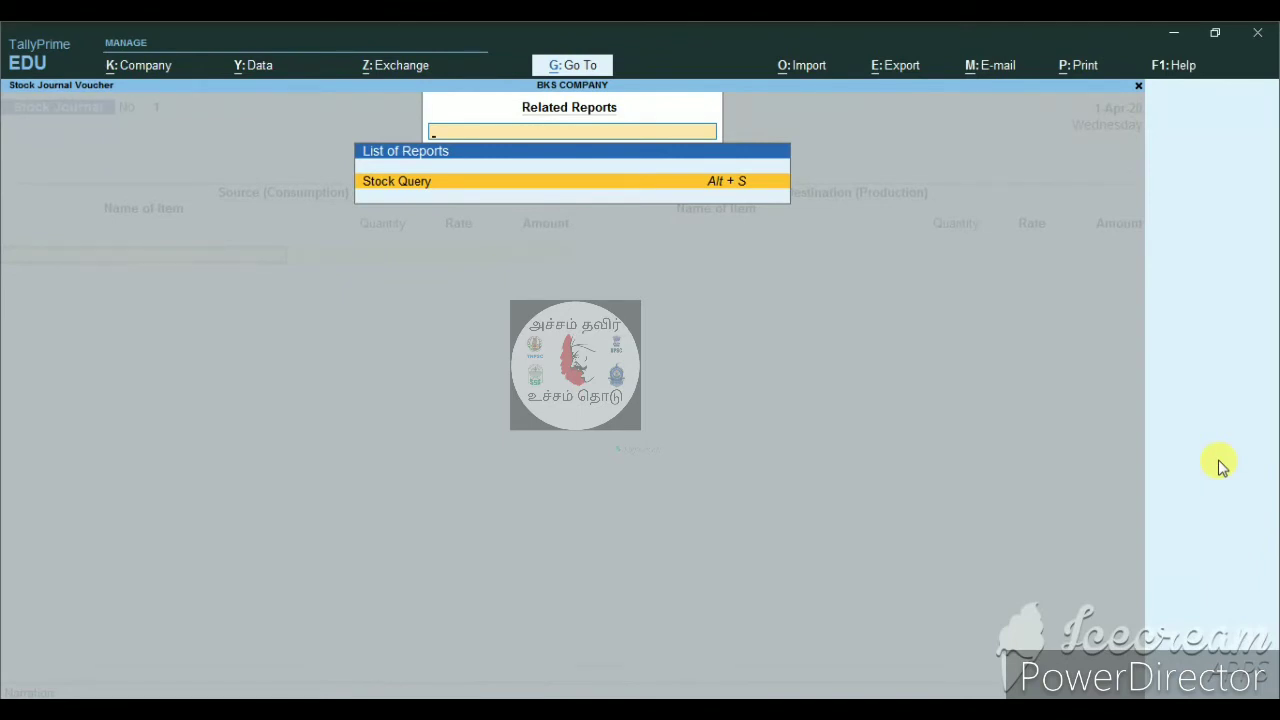
pyautogui.press('Escape')
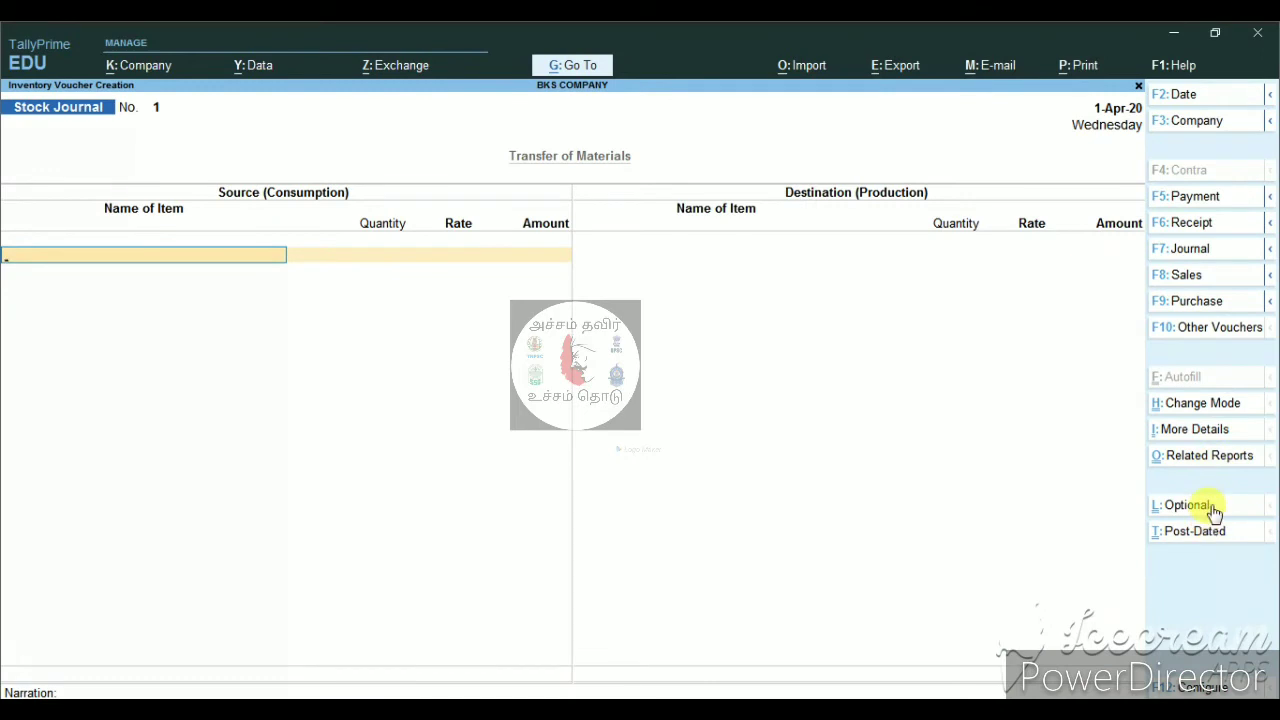
# - Try the Optional and Post-Dated statuses on the stock journal voucher, reverting each one
pyautogui.click(1212, 508)
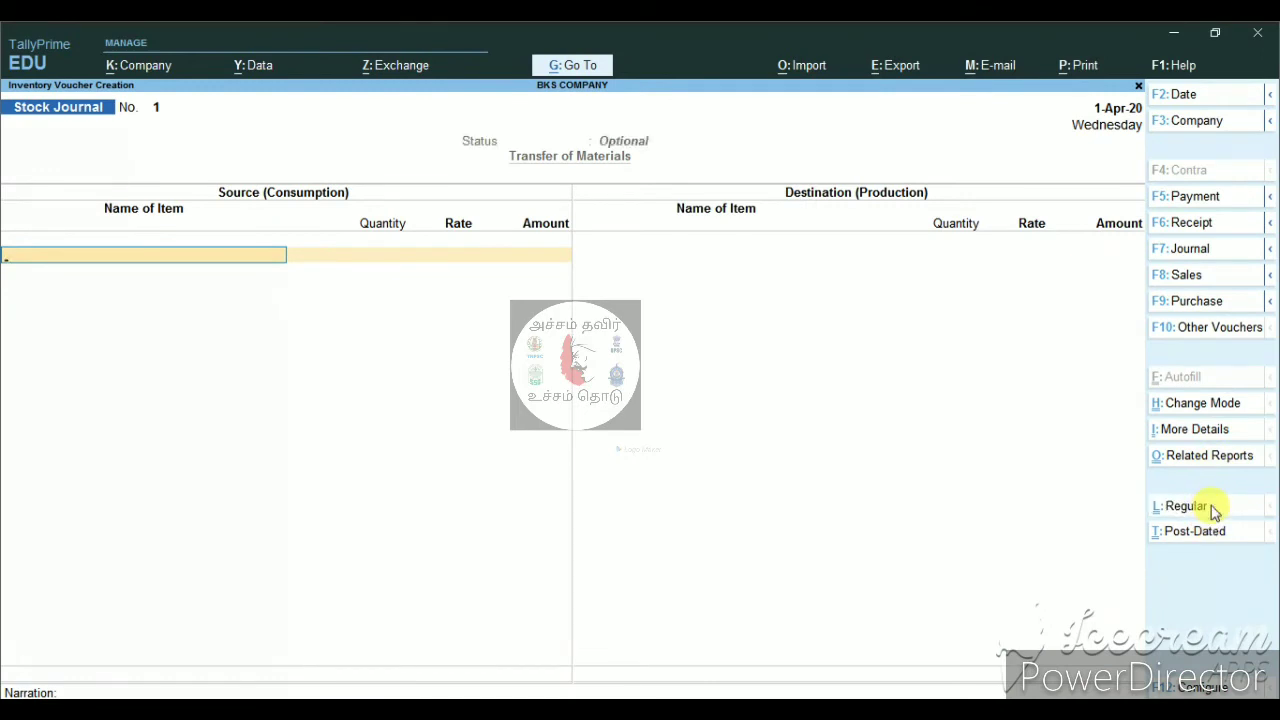
pyautogui.click(1212, 508)
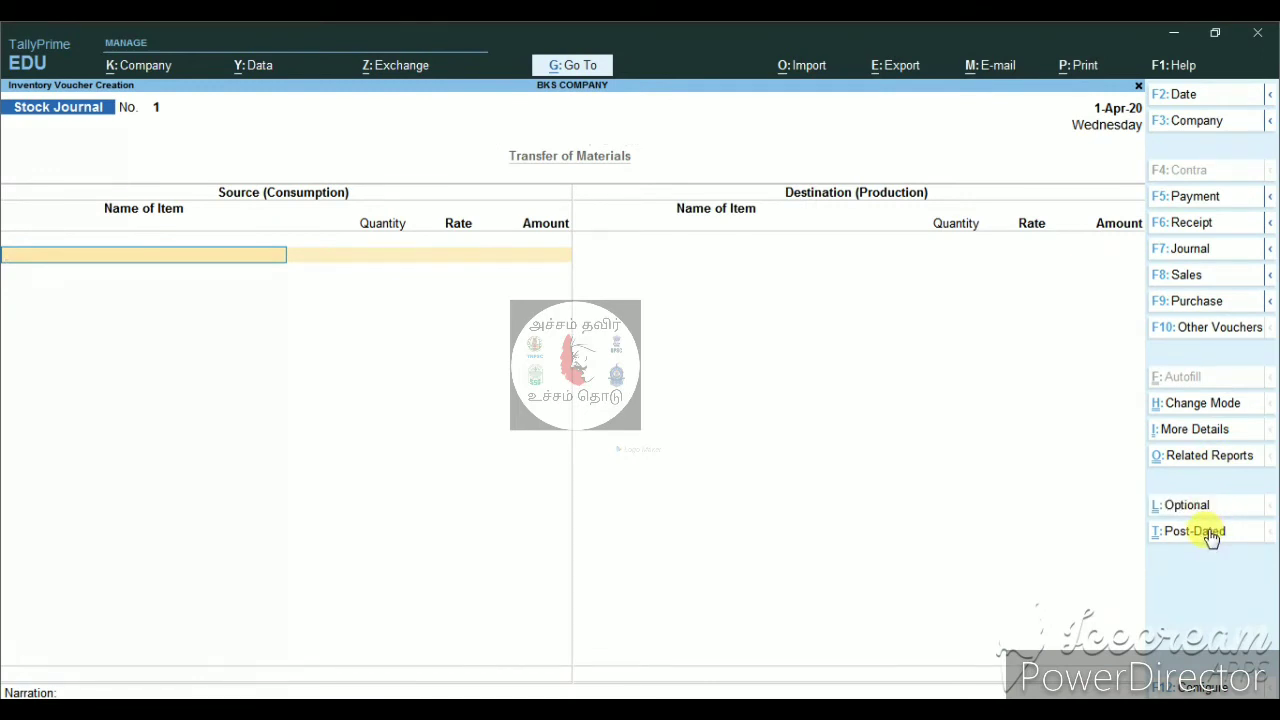
pyautogui.click(1212, 535)
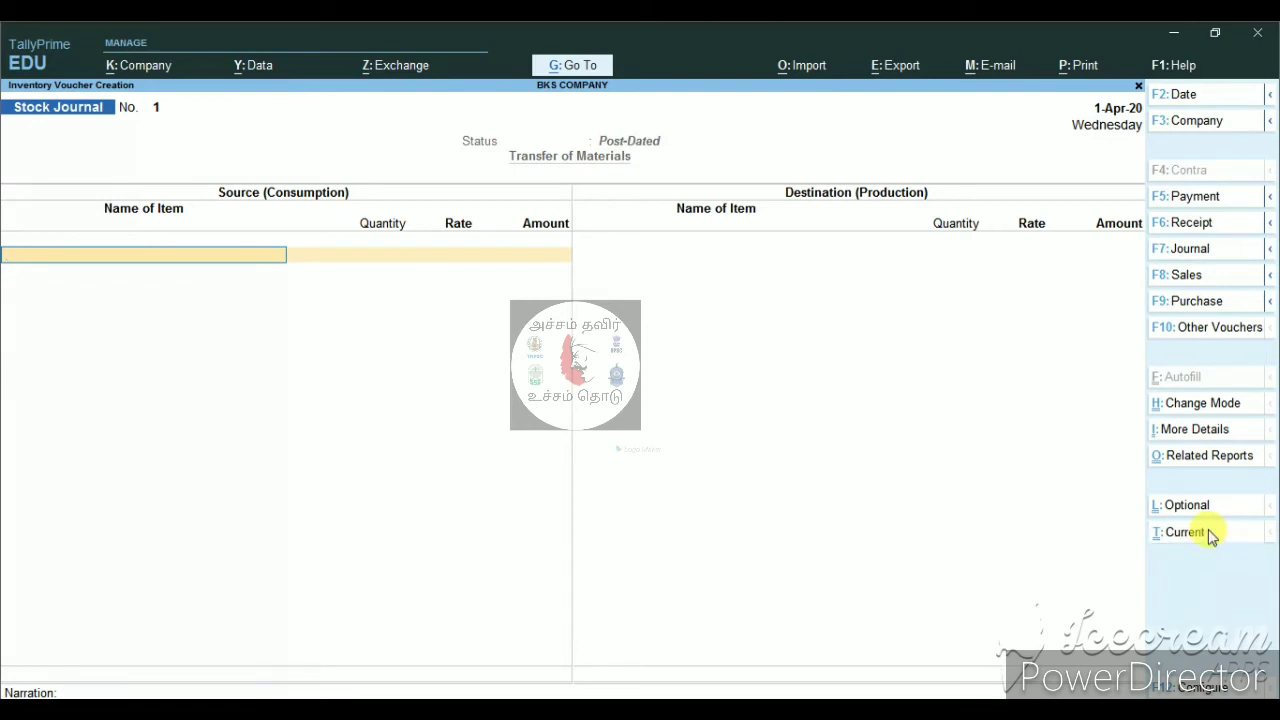
pyautogui.click(1212, 535)
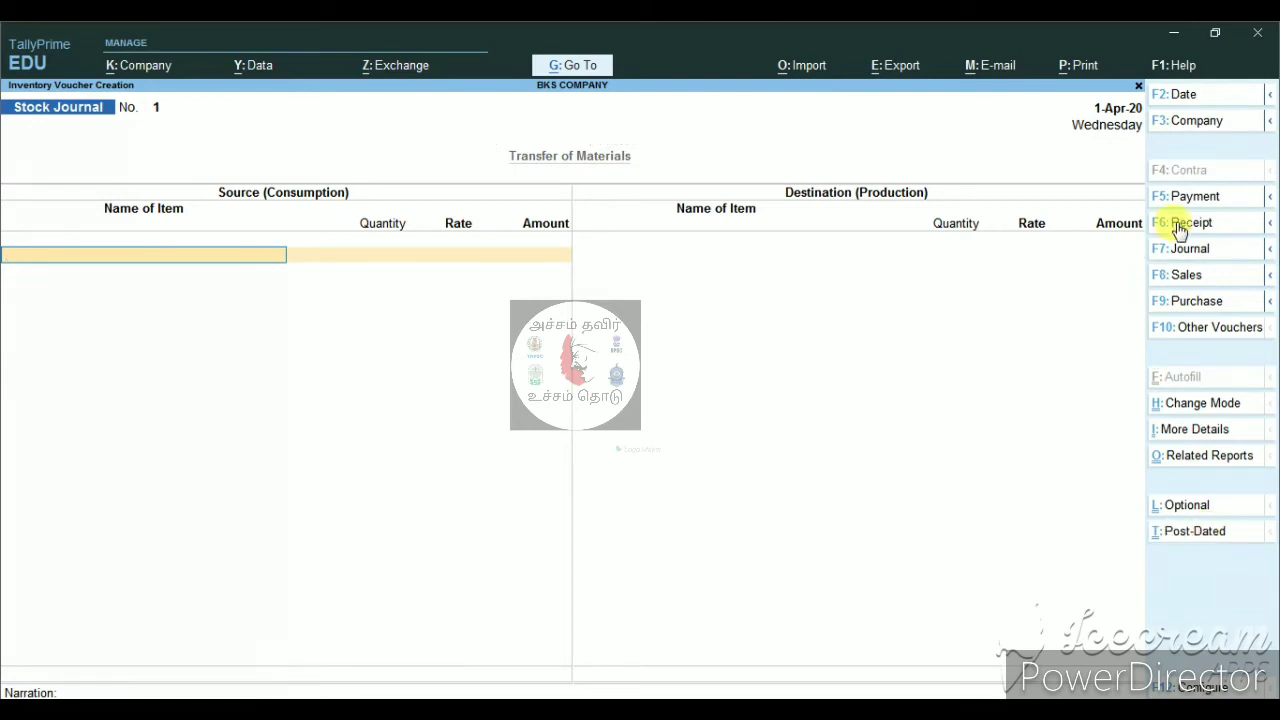
# - Switch to a Payment voucher and keep its entry mode as Single Entry
pyautogui.press('F5')
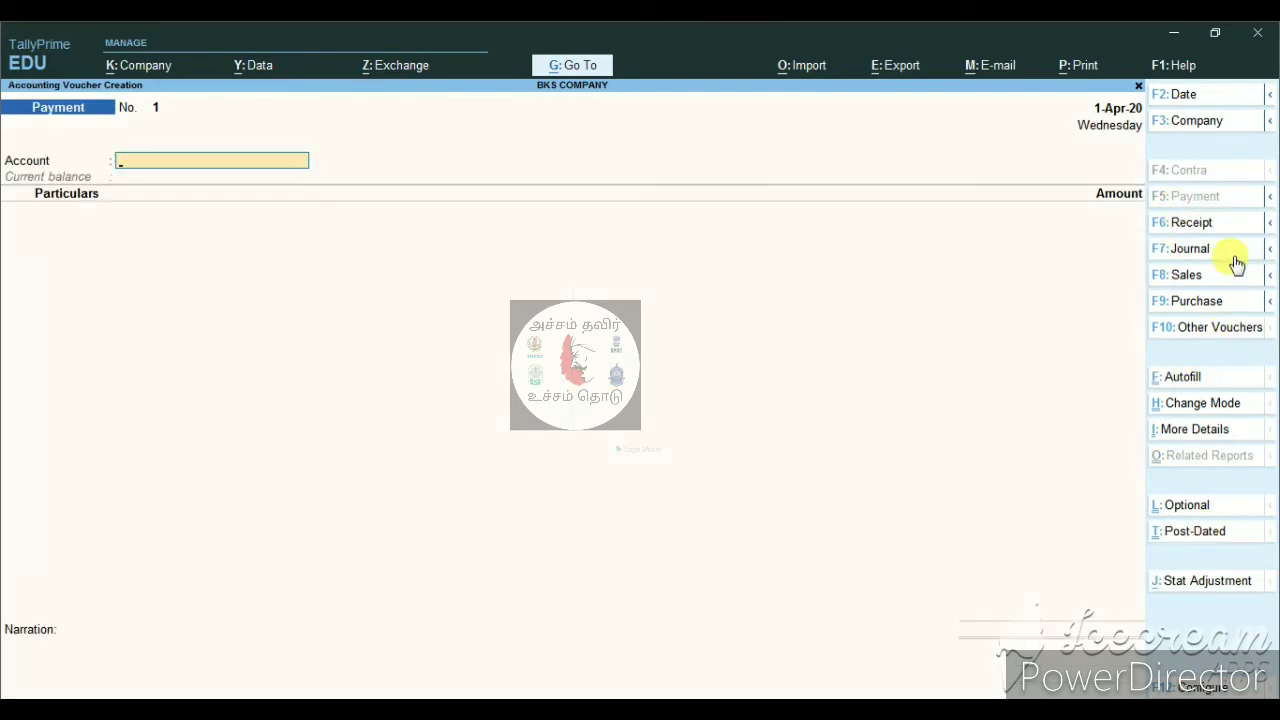
pyautogui.click(1177, 408)
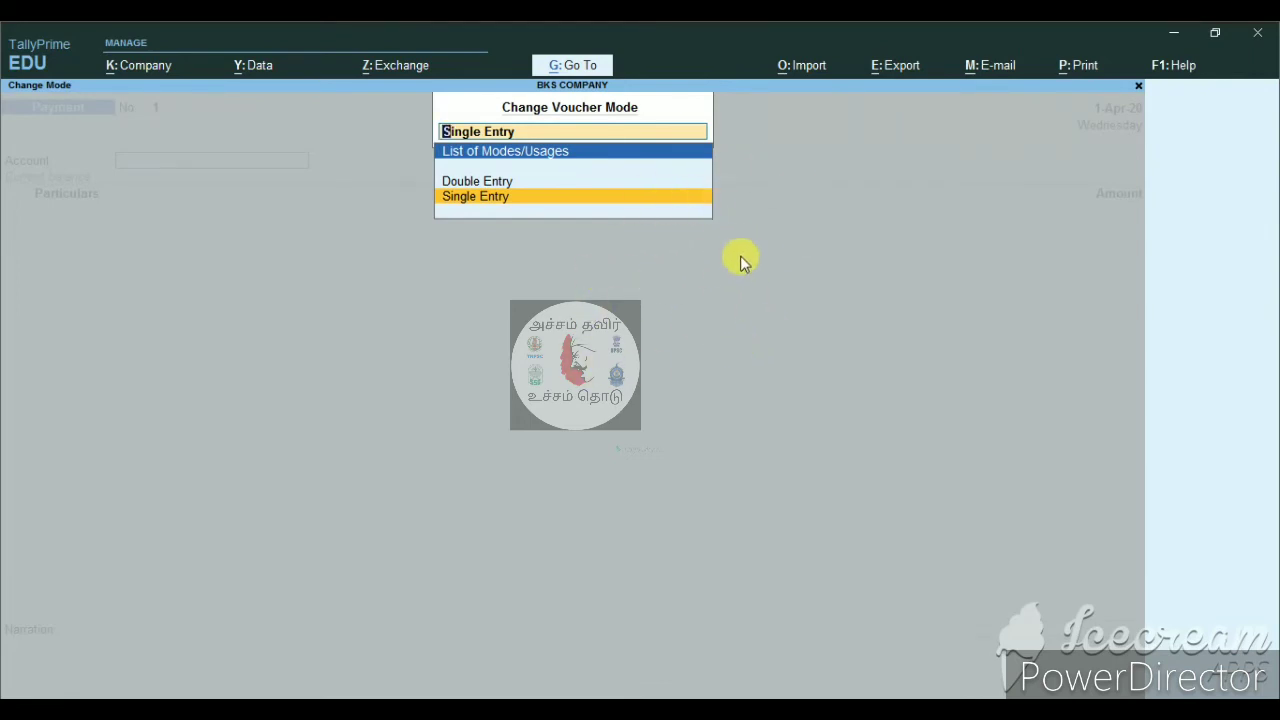
pyautogui.press('Return')
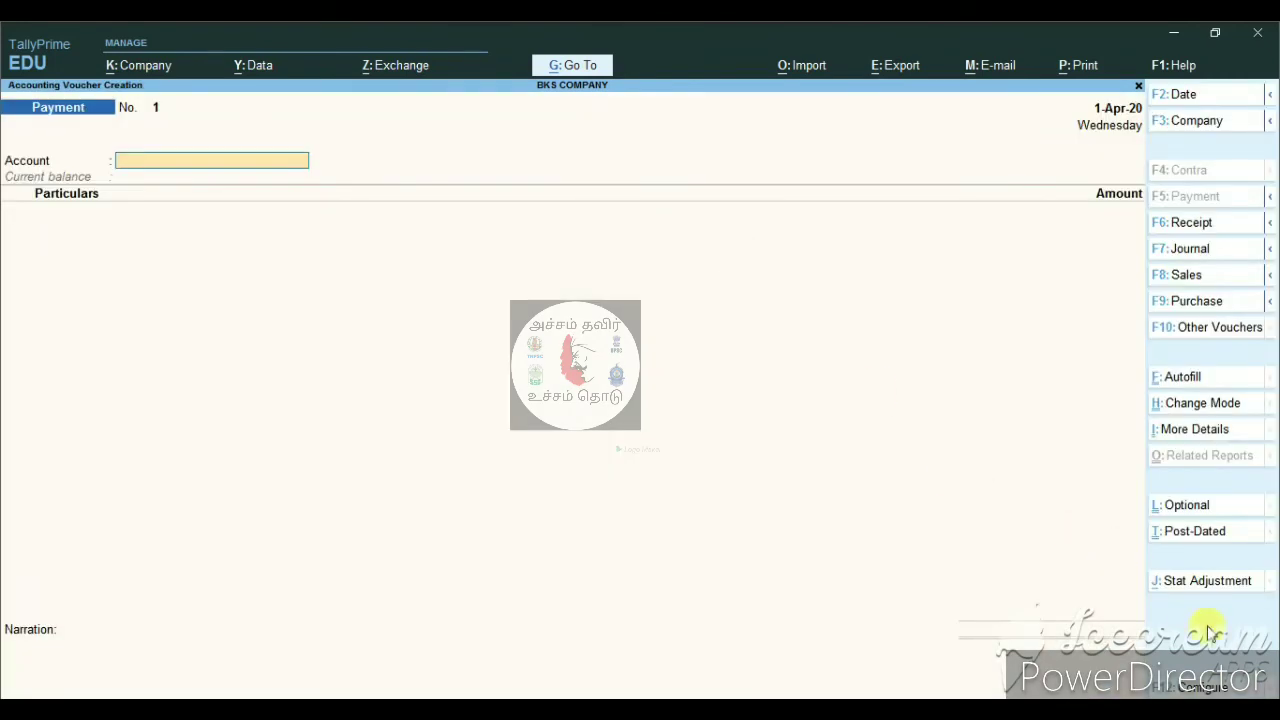
# - Open the configuration options for the Payment voucher
pyautogui.click(1190, 683)
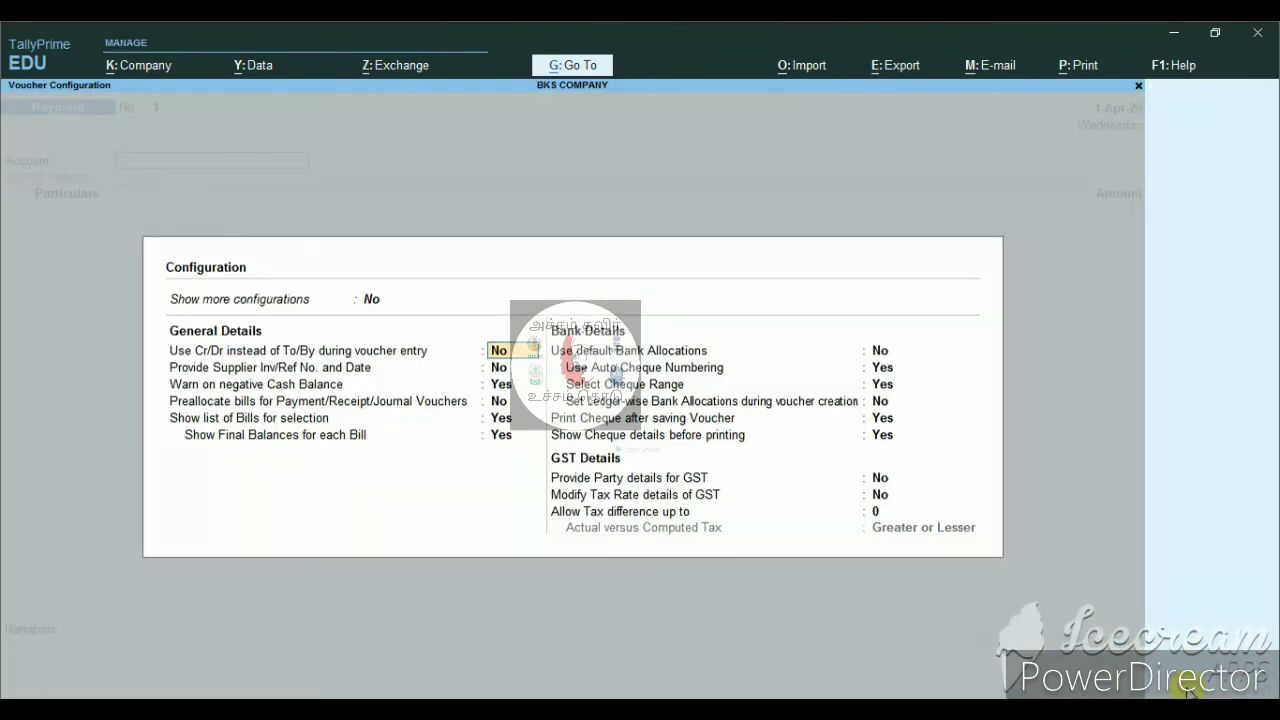